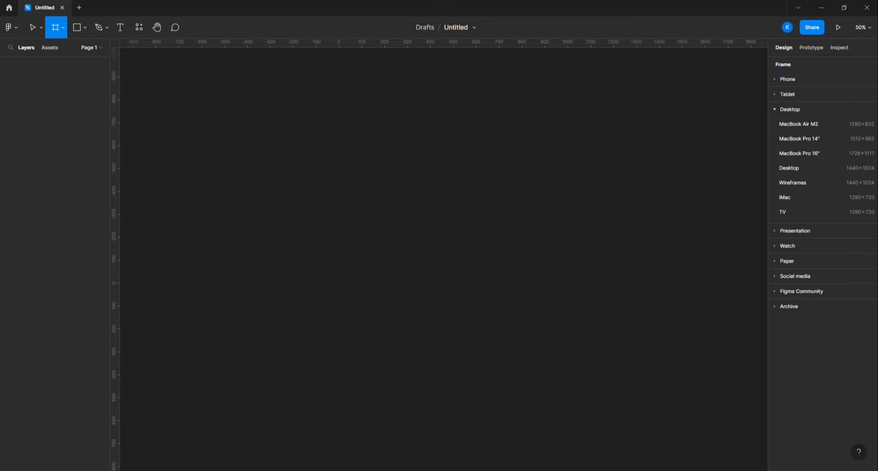
# Create a portrait phone frame from the iPhone 13 Pro Max preset, 428 by 926
pyautogui.click(780, 80)
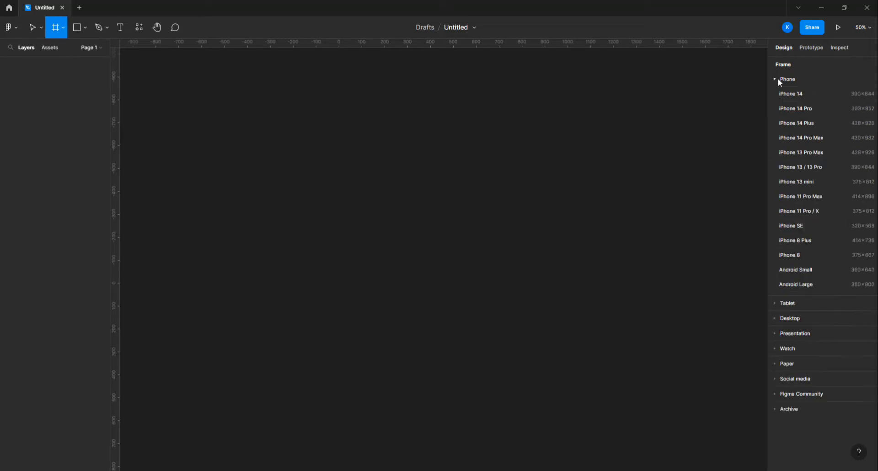
pyautogui.click(808, 154)
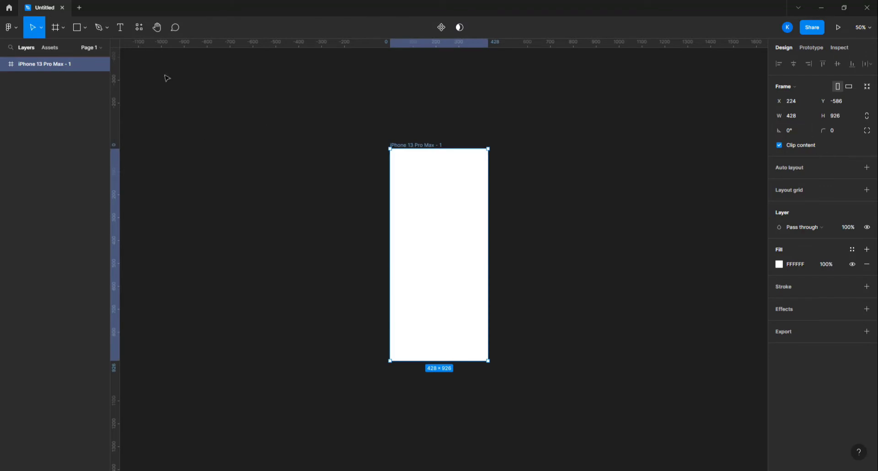
pyautogui.click(221, 115)
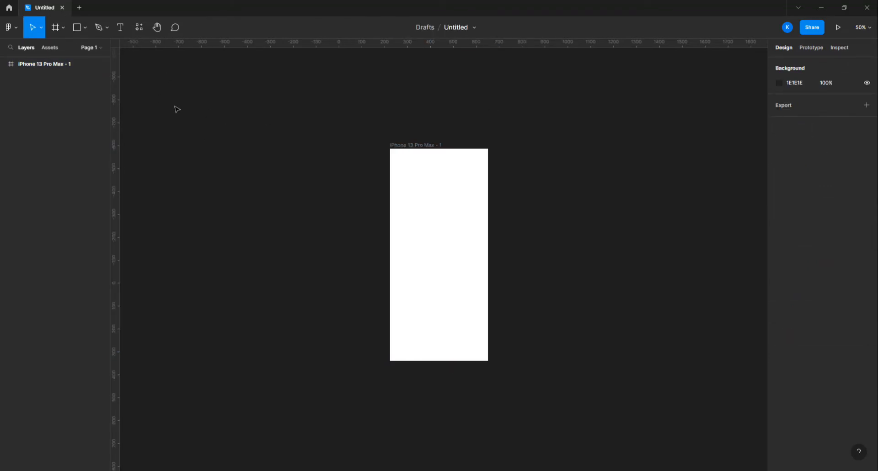
# Add the text "Hello again!" and place it horizontally centred in the upper part of the frame
pyautogui.click(118, 29)
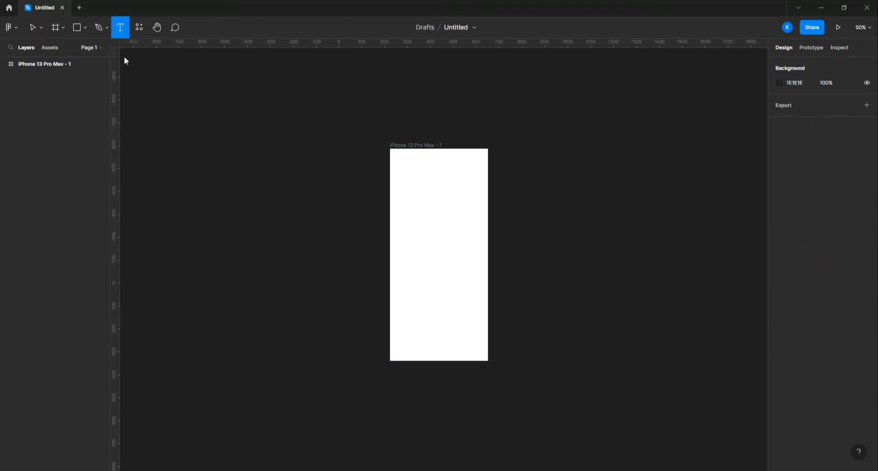
pyautogui.click(413, 190)
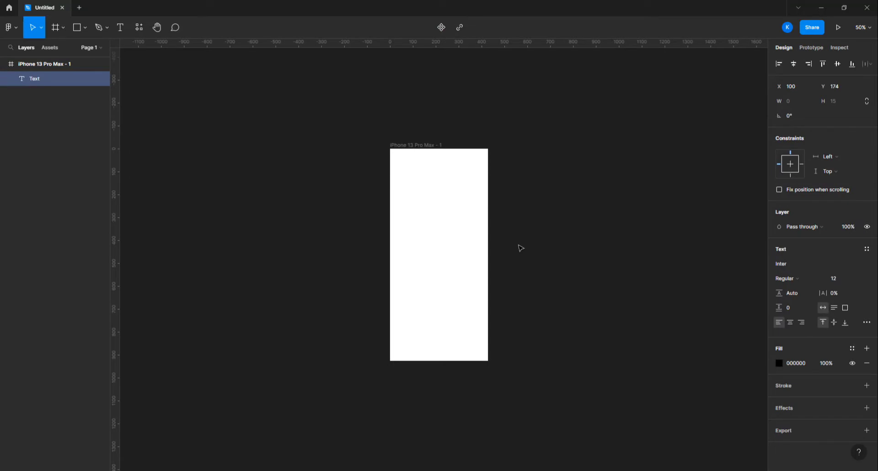
pyautogui.write('Hello')
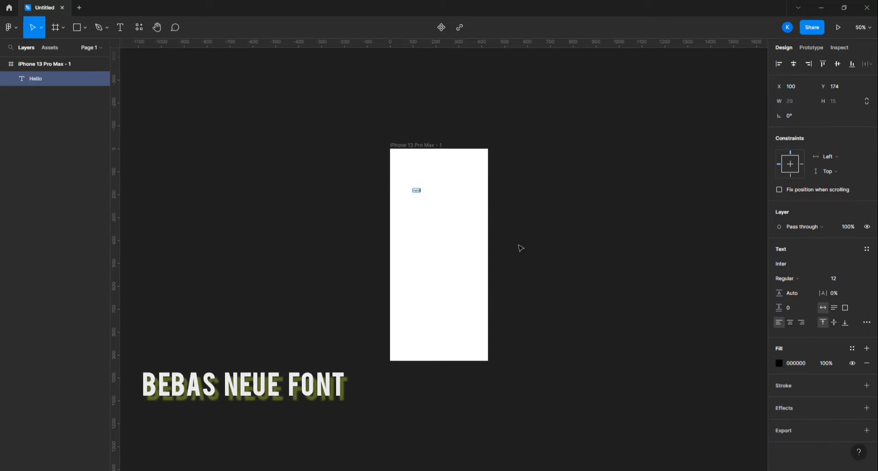
pyautogui.write(' again!')
pyautogui.press('Escape')
pyautogui.moveTo(421, 190); pyautogui.dragTo(436, 189)
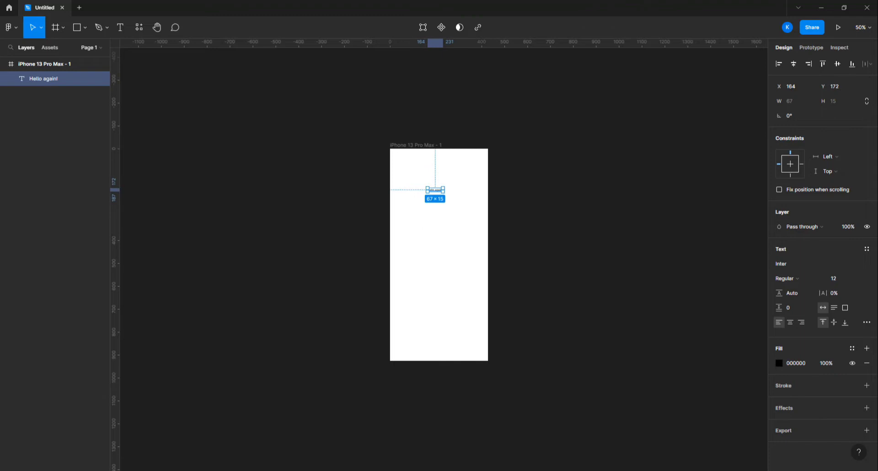
# Set the "Hello again!" heading to the Bebas Neue font at size 40
pyautogui.click(798, 265)
pyautogui.write('Bebas Neue')
pyautogui.press('Return')
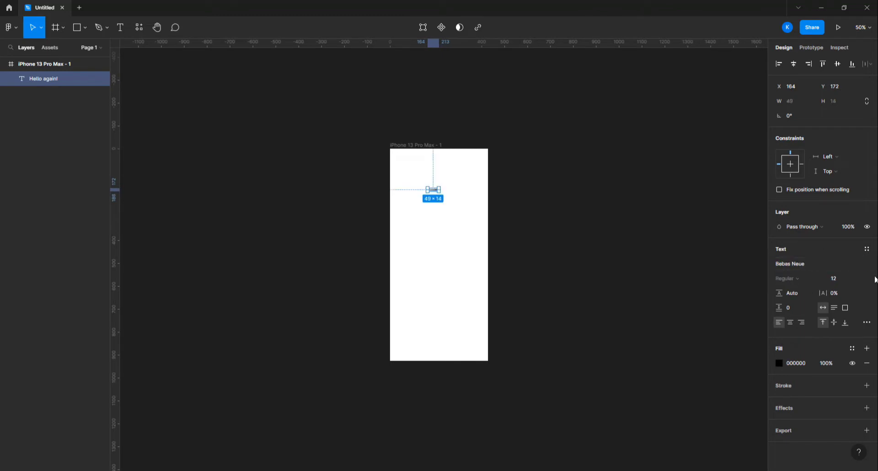
pyautogui.click(858, 278)
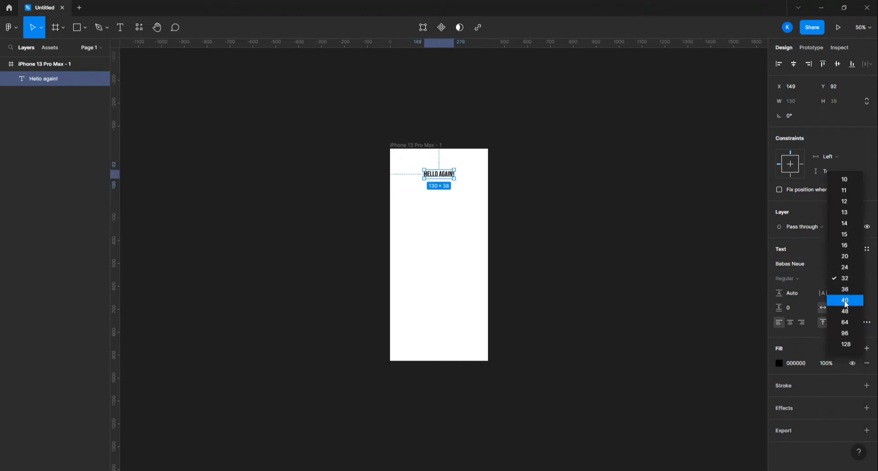
pyautogui.click(846, 301)
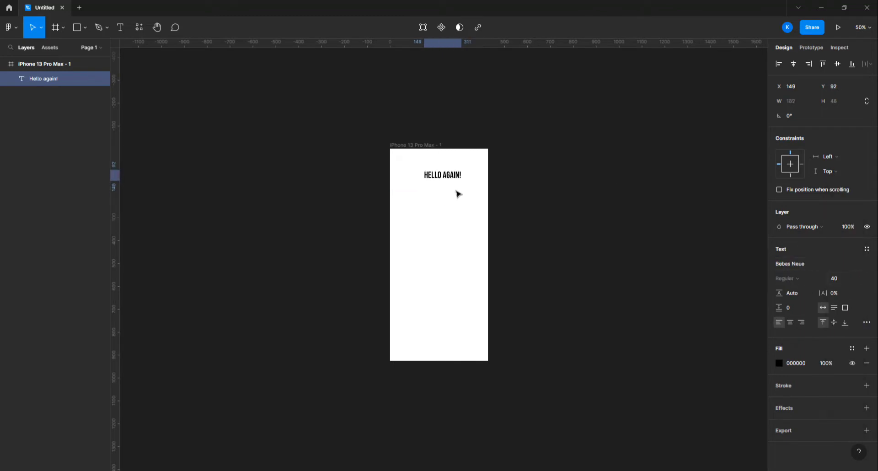
# Duplicate the heading just below itself and change the copy's text to "Welcome back you've been missed"
pyautogui.moveTo(446, 179); pyautogui.dragTo(443, 196)
pyautogui.doubleClick(427, 198)
pyautogui.write("Welcome back you'")
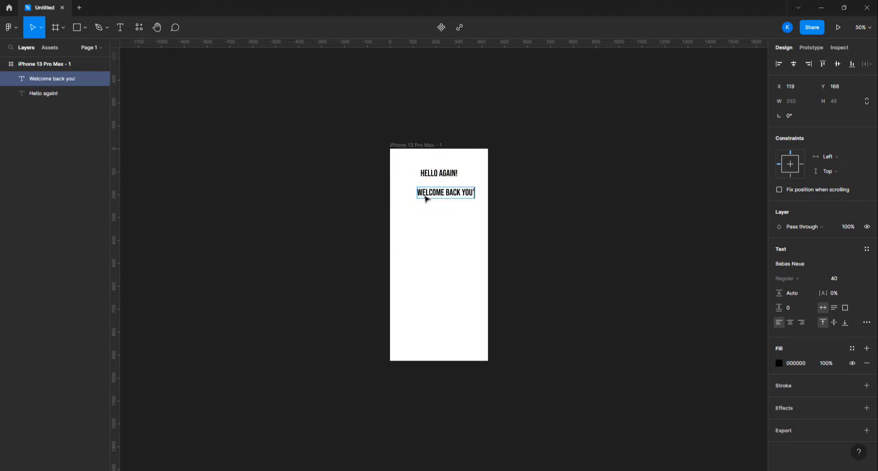
pyautogui.write('ve been missed')
pyautogui.press('Escape')
# Set the welcome subtitle's font to Roboto and centre-align its text
pyautogui.click(814, 264)
pyautogui.moveTo(452, 192)
pyautogui.mouseDown()
pyautogui.moveTo(437, 192)
pyautogui.moveTo(466, 191)
pyautogui.moveTo(439, 191)
pyautogui.mouseUp()
pyautogui.write('Roboto')
pyautogui.press('Return')
pyautogui.click(854, 279)
pyautogui.click(847, 248)
pyautogui.click(790, 322)
# Set the subtitle's text size to 22 and fit it on two centred lines beneath the heading
pyautogui.click(447, 205)
pyautogui.click(446, 208)
pyautogui.click(445, 188)
pyautogui.click(855, 279)
pyautogui.click(849, 268)
pyautogui.click(464, 205)
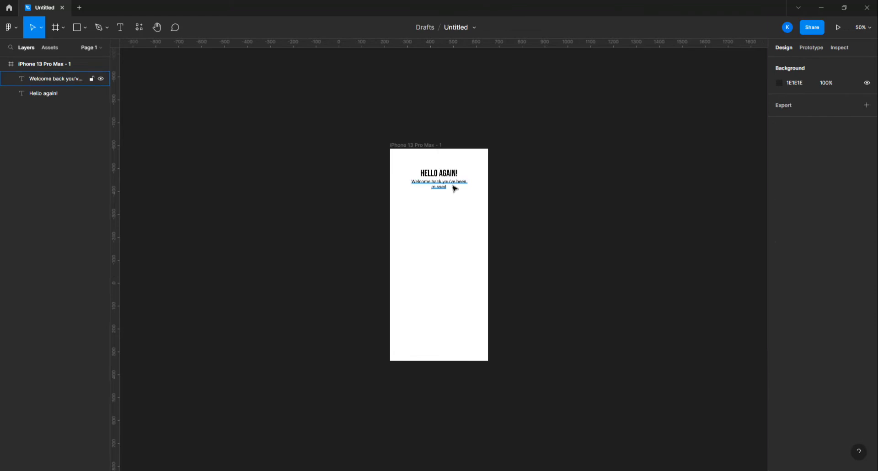
# Draw a 346 by 50 rectangle, horizontally centred beneath the subtitle, as an input field
pyautogui.click(76, 28)
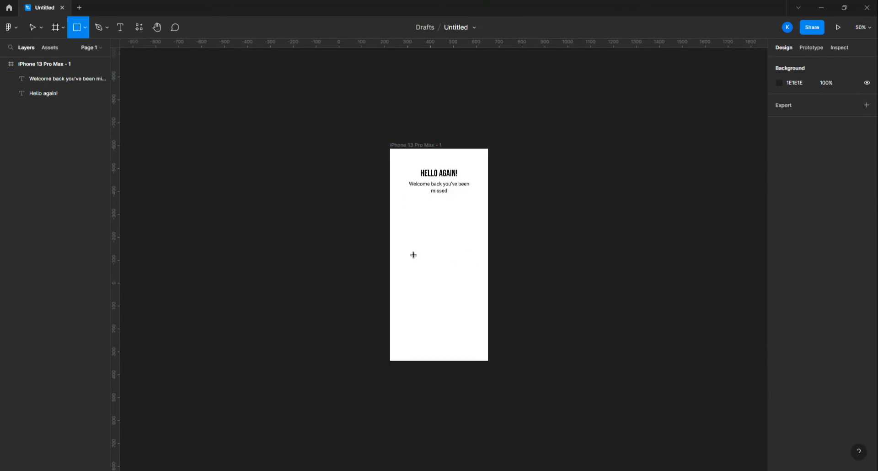
pyautogui.moveTo(399, 207); pyautogui.dragTo(478, 219)
pyautogui.click(834, 101)
pyautogui.click(414, 221)
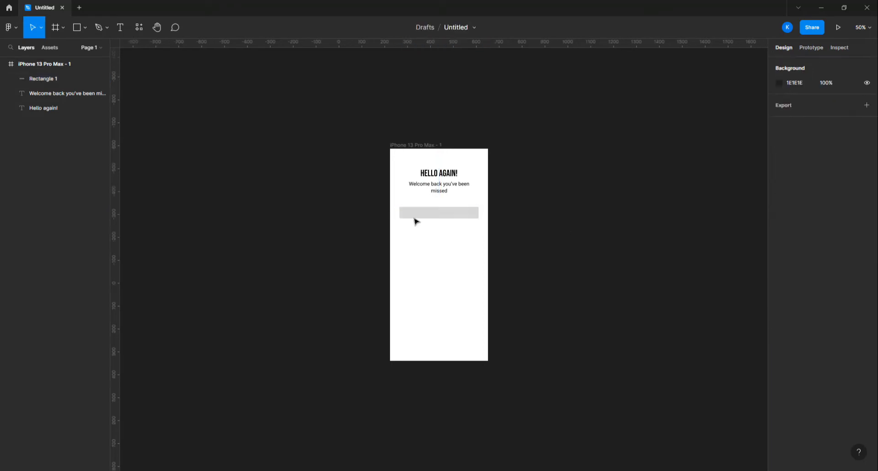
# Fill the rectangle with the frame's white and add a black inside stroke of thickness 2
pyautogui.moveTo(414, 213); pyautogui.dragTo(416, 214)
pyautogui.click(780, 264)
pyautogui.click(671, 370)
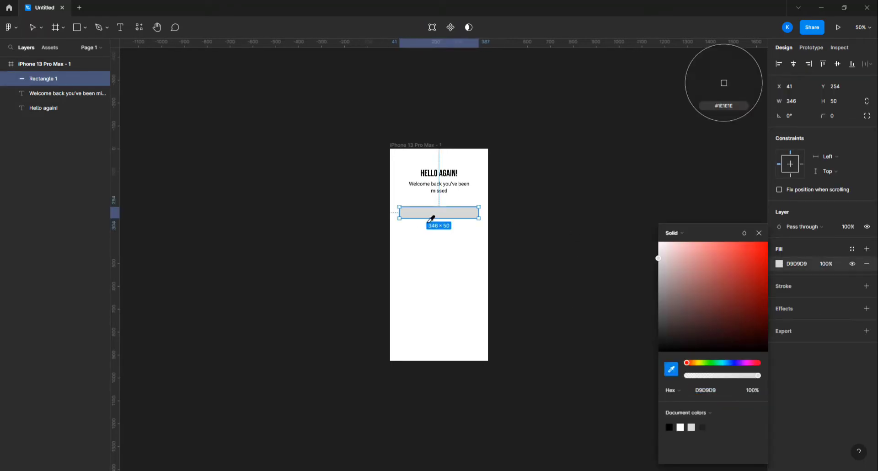
pyautogui.click(405, 201)
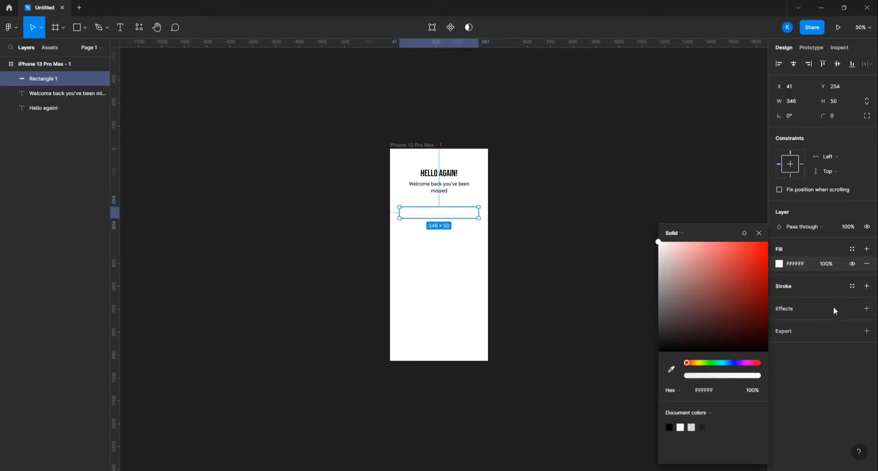
pyautogui.click(867, 286)
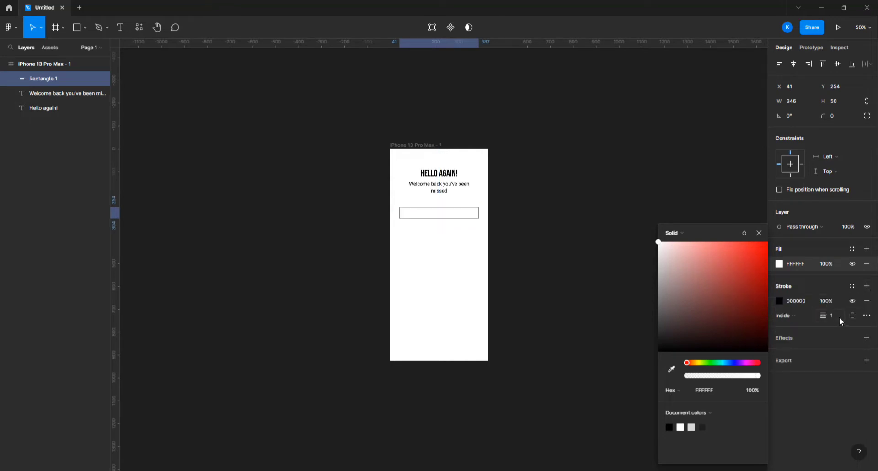
pyautogui.press('Up')
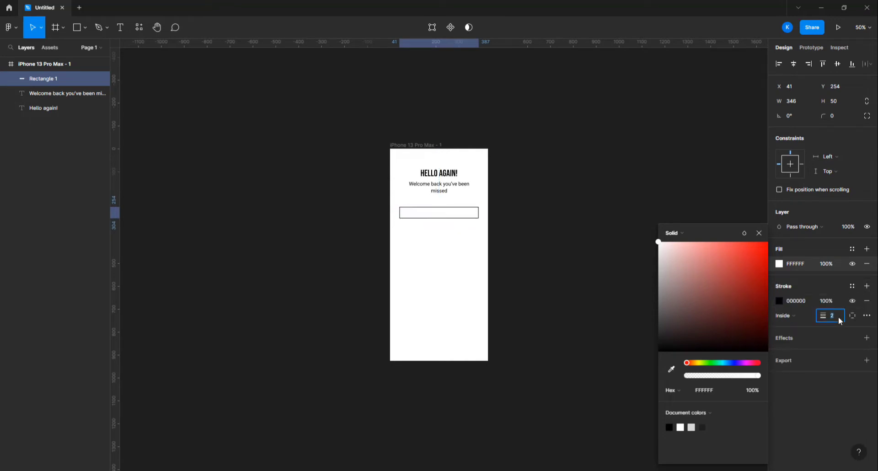
pyautogui.press('Escape')
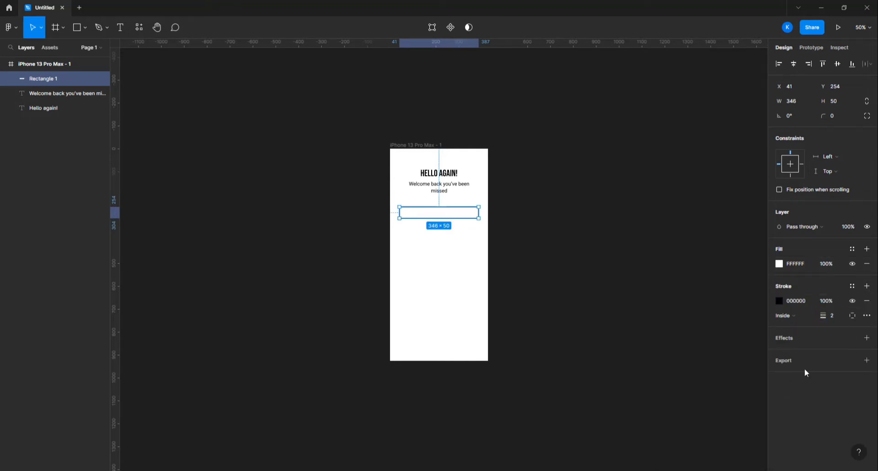
# Give the rectangle a hard black drop shadow with X 4, Y 4, blur 0 and 100% opacity
pyautogui.click(867, 339)
pyautogui.click(779, 352)
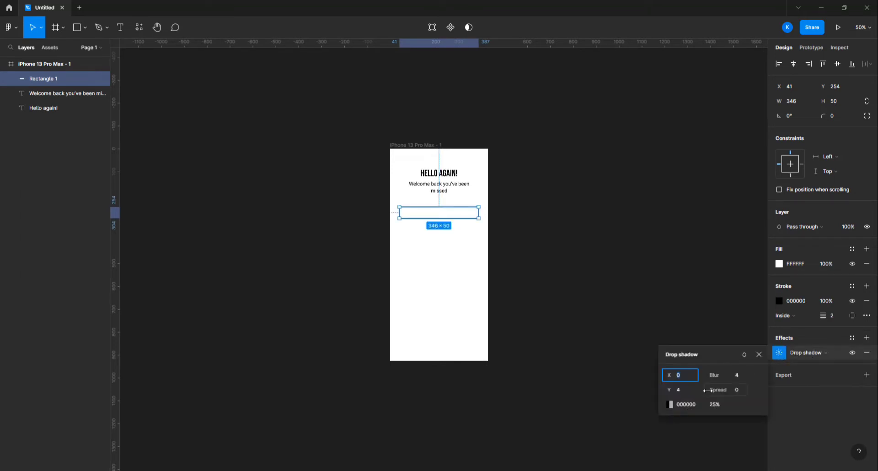
pyautogui.click(737, 378)
pyautogui.write('0')
pyautogui.press('Return')
pyautogui.click(668, 404)
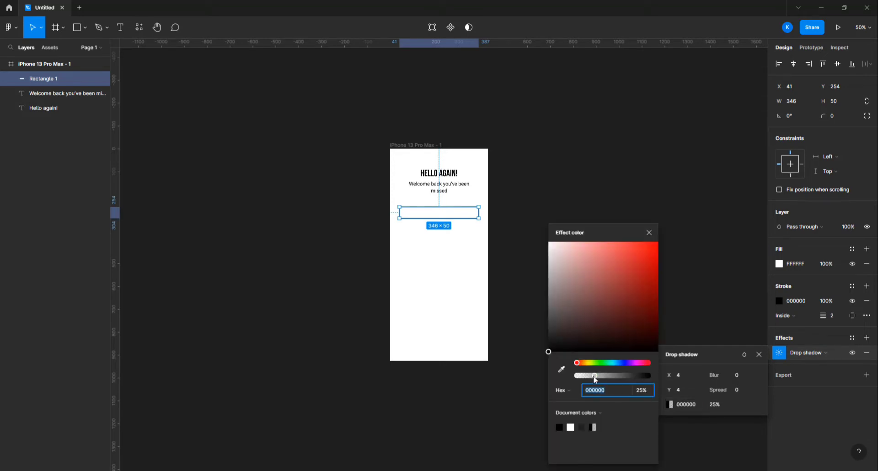
pyautogui.moveTo(595, 379); pyautogui.dragTo(694, 375)
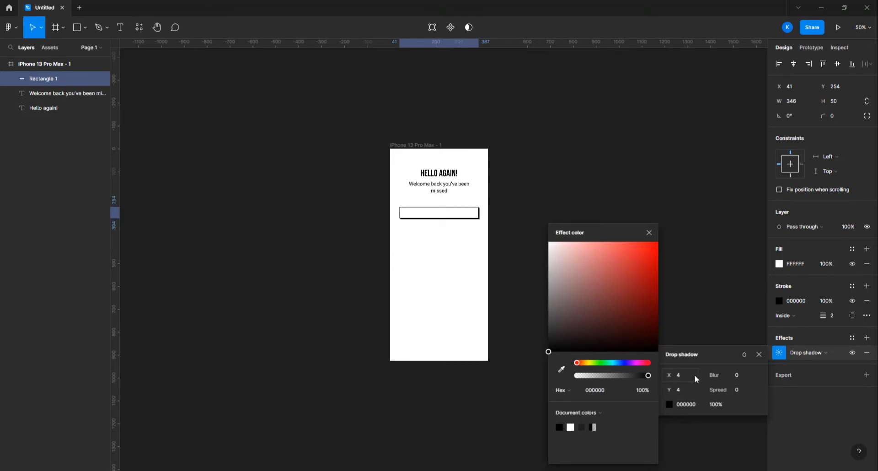
pyautogui.click(650, 234)
pyautogui.click(759, 355)
# Add the placeholder text "Enter the user name" and move it inside the rectangle
pyautogui.press('t')
pyautogui.click(405, 234)
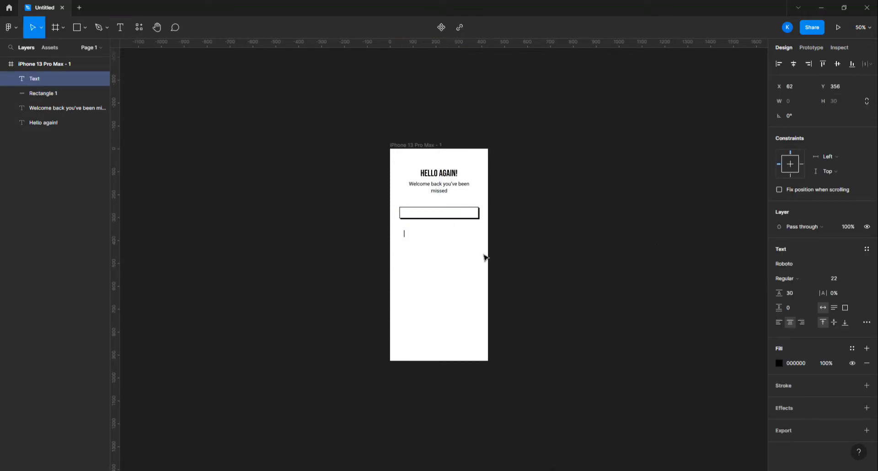
pyautogui.write('Enter the user name')
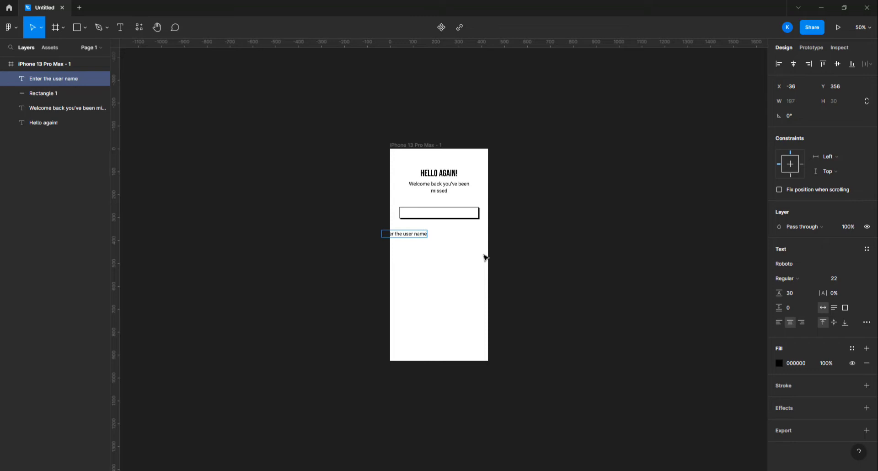
pyautogui.click(484, 255)
pyautogui.moveTo(407, 235); pyautogui.dragTo(429, 213)
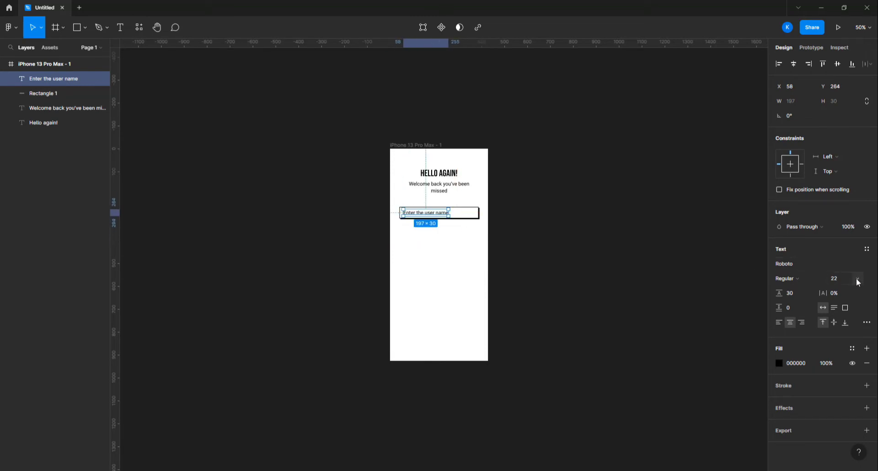
# Set the placeholder's text size to 18 and shift it to X 62 near the field's left edge
pyautogui.click(840, 280)
pyautogui.write('20')
pyautogui.press('Return')
pyautogui.write('18')
pyautogui.press('Return')
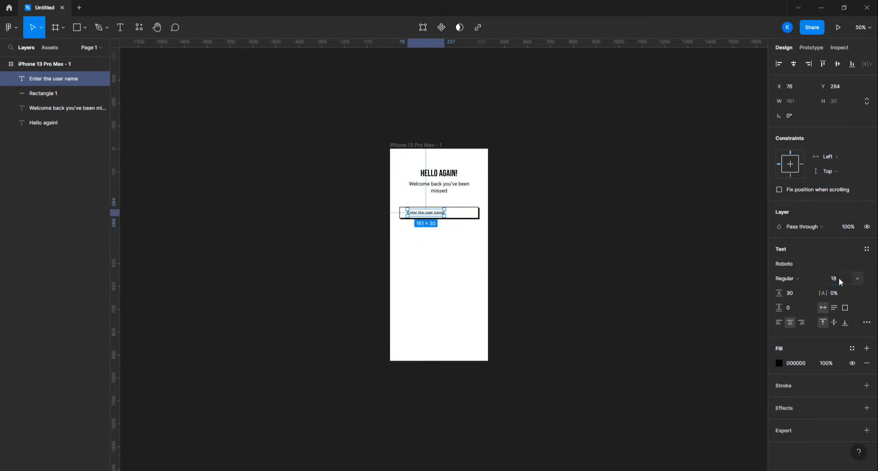
pyautogui.hotkey('shift', '2')
pyautogui.moveTo(345, 243); pyautogui.dragTo(353, 243)
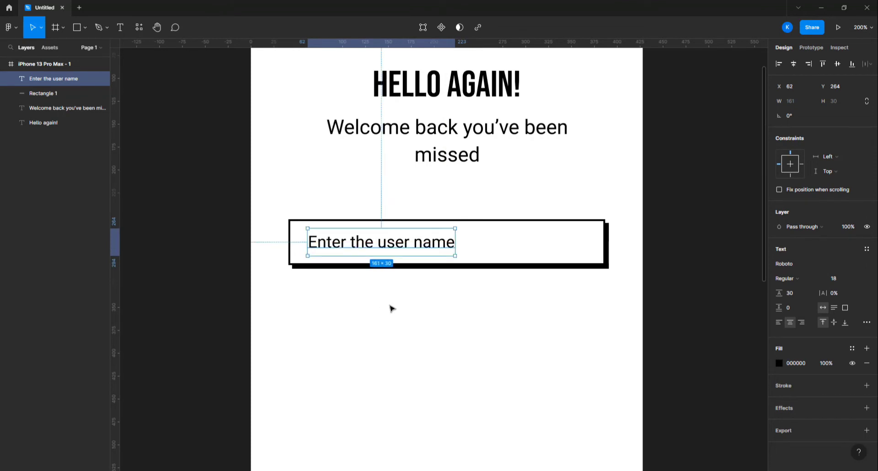
# Change the user name placeholder's text colour to dark grey 515151
pyautogui.click(390, 306)
pyautogui.hotkey('ctrl', '-')
pyautogui.click(417, 255)
pyautogui.click(780, 363)
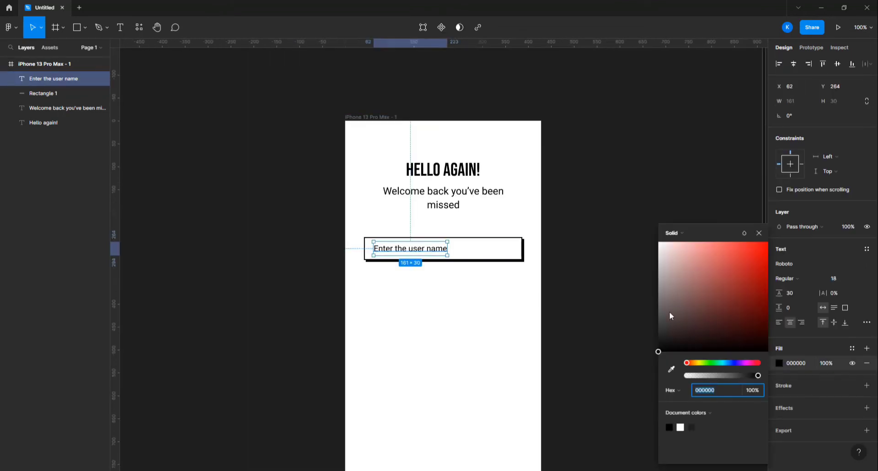
pyautogui.moveTo(670, 312); pyautogui.dragTo(646, 321)
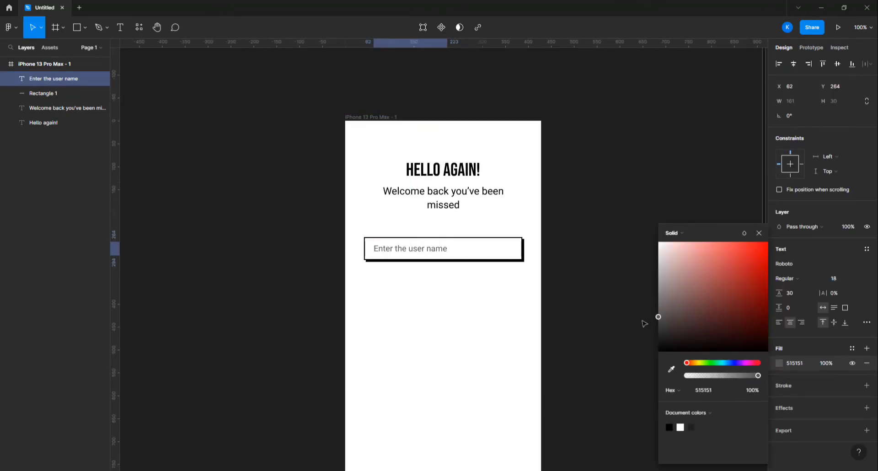
pyautogui.click(559, 300)
# Duplicate the input rectangle together with its placeholder text directly below the user name field
pyautogui.click(476, 249)
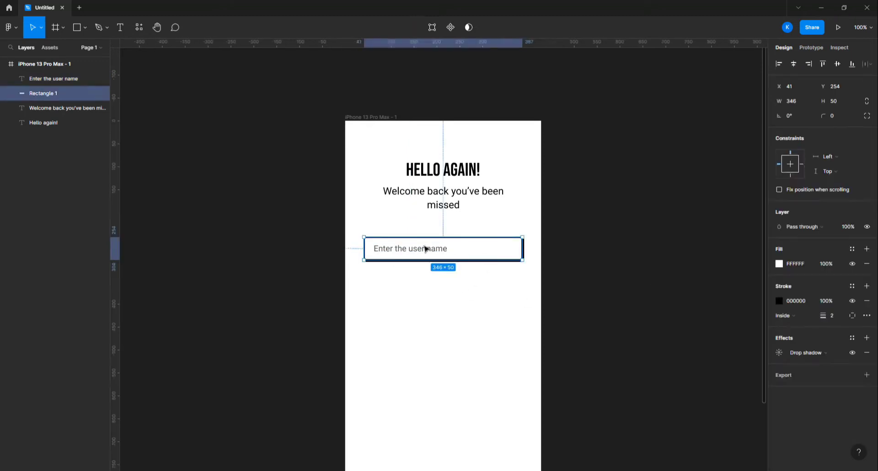
pyautogui.keyDown('shift'); pyautogui.click(461, 251); pyautogui.keyUp('shift')
pyautogui.moveTo(464, 251); pyautogui.dragTo(464, 288)
pyautogui.click(357, 290)
# Change the second field's placeholder text to "Enter the password"
pyautogui.doubleClick(452, 290)
pyautogui.moveTo(396, 286); pyautogui.dragTo(474, 284)
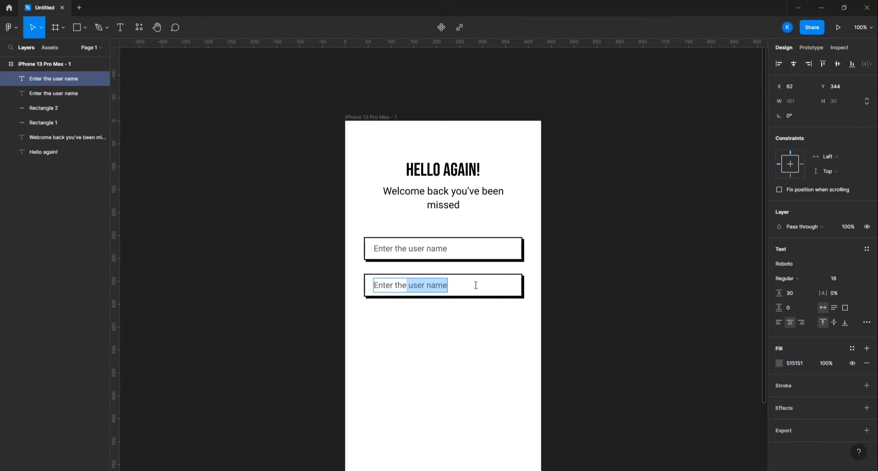
pyautogui.write('password')
pyautogui.press('Escape')
pyautogui.click(594, 283)
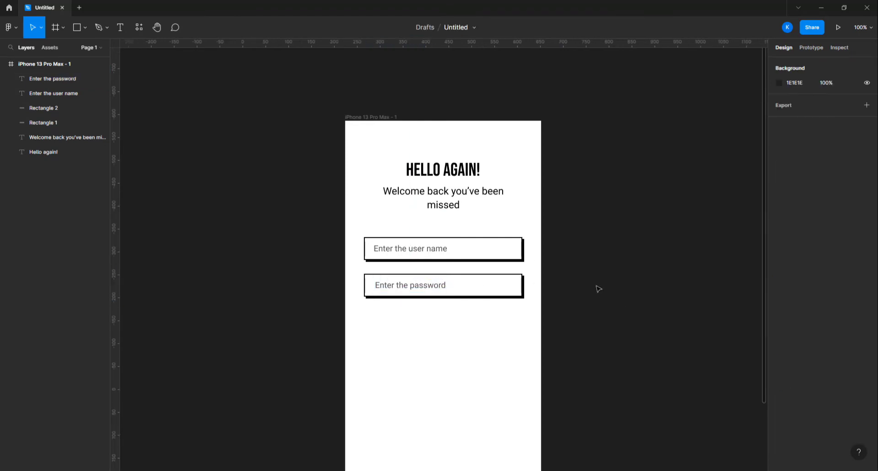
# Duplicate the password placeholder below its field, change the copy to "Forgot password ?" and align it with the field's right edge
pyautogui.scroll(-1, 598, 288)
pyautogui.click(397, 277)
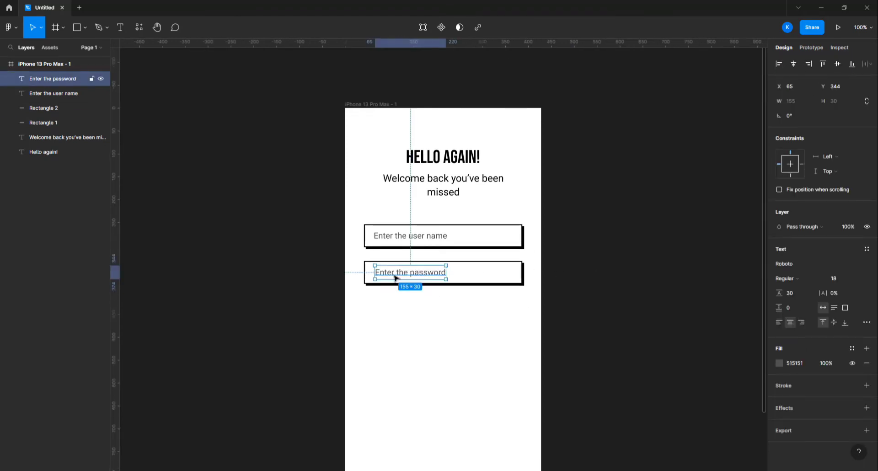
pyautogui.moveTo(399, 275); pyautogui.dragTo(434, 308)
pyautogui.doubleClick(477, 307)
pyautogui.write('Forgot password')
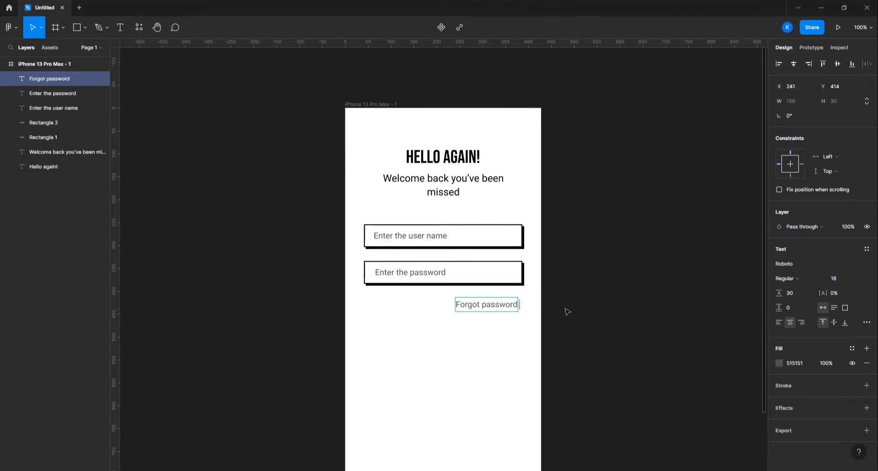
pyautogui.write('?')
pyautogui.press('Escape')
pyautogui.moveTo(490, 308); pyautogui.dragTo(491, 306)
pyautogui.press('Escape')
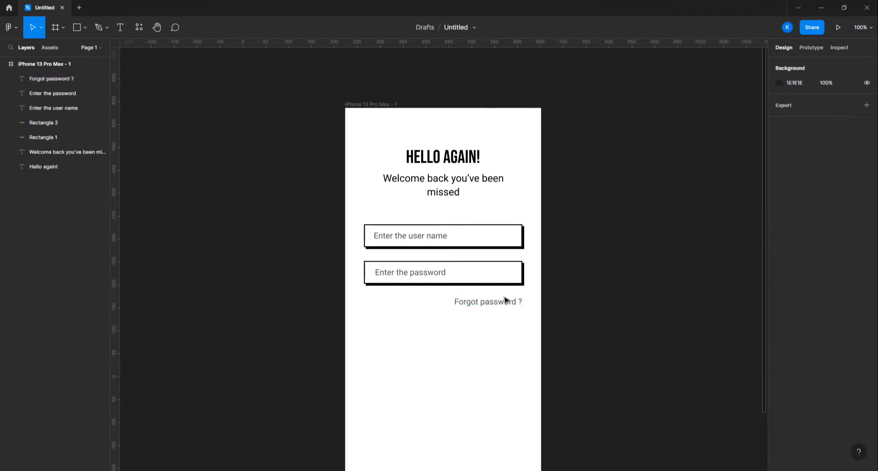
# Change the "Forgot password ?" link's text colour to blue 2925EA
pyautogui.click(505, 301)
pyautogui.click(779, 362)
pyautogui.click(736, 363)
pyautogui.moveTo(753, 270); pyautogui.dragTo(749, 265)
pyautogui.click(591, 334)
# Duplicate the password field's rectangle below the forgot-password link and fill the copy with orange DB742A
pyautogui.click(476, 275)
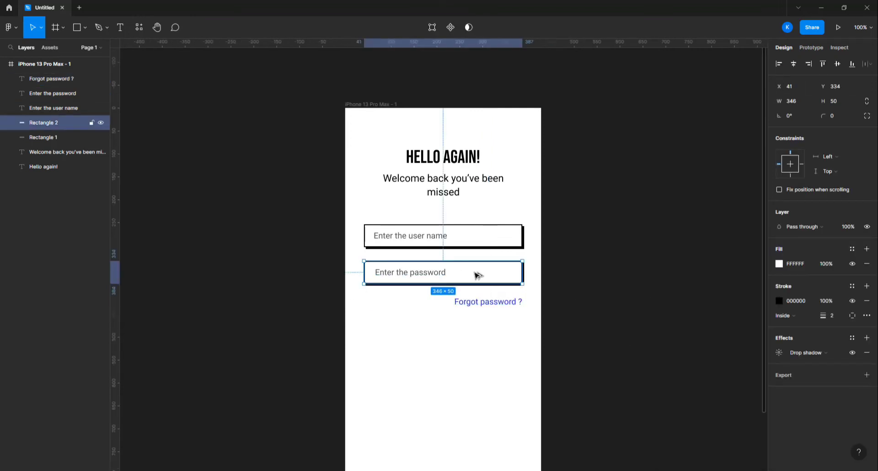
pyautogui.moveTo(476, 275); pyautogui.dragTo(476, 330)
pyautogui.click(779, 263)
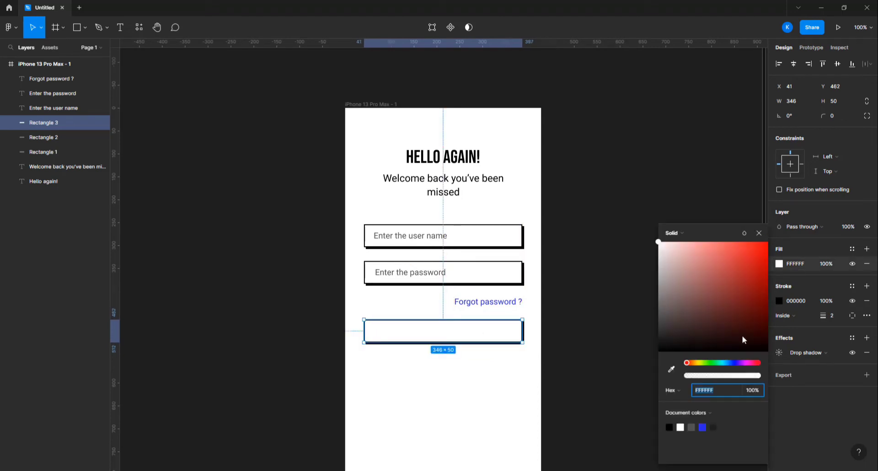
pyautogui.click(692, 363)
pyautogui.moveTo(743, 278); pyautogui.dragTo(748, 260)
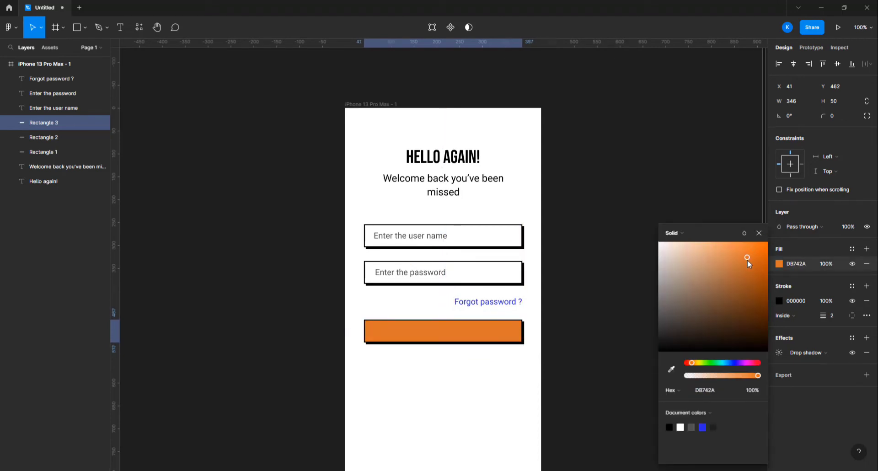
pyautogui.click(760, 233)
# Add the text "Sign In" and centre it on the orange button
pyautogui.click(120, 28)
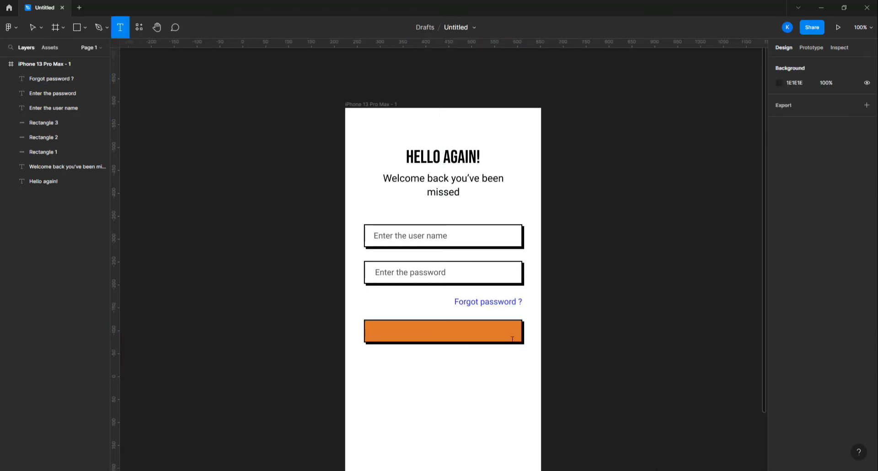
pyautogui.click(408, 331)
pyautogui.write('Sign In')
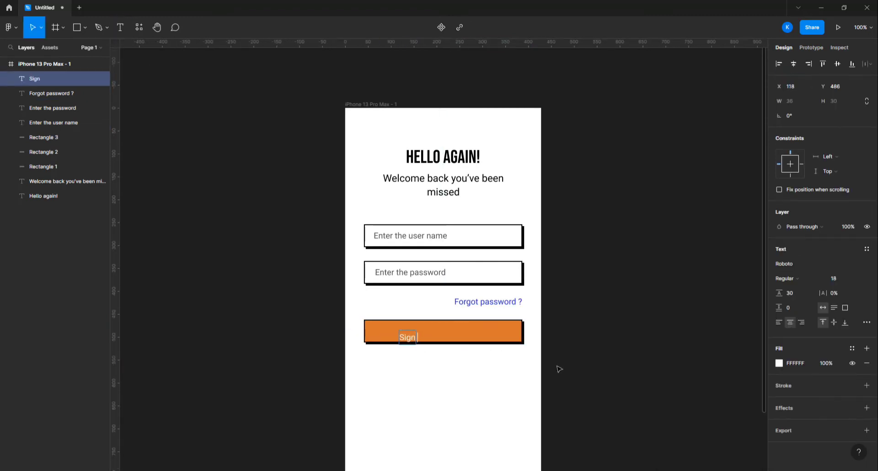
pyautogui.press('Escape')
pyautogui.moveTo(409, 343); pyautogui.dragTo(444, 337)
# Set the "Sign In" label's colour to black 000000 and give it a bolder font weight
pyautogui.click(780, 365)
pyautogui.moveTo(687, 321); pyautogui.dragTo(619, 367)
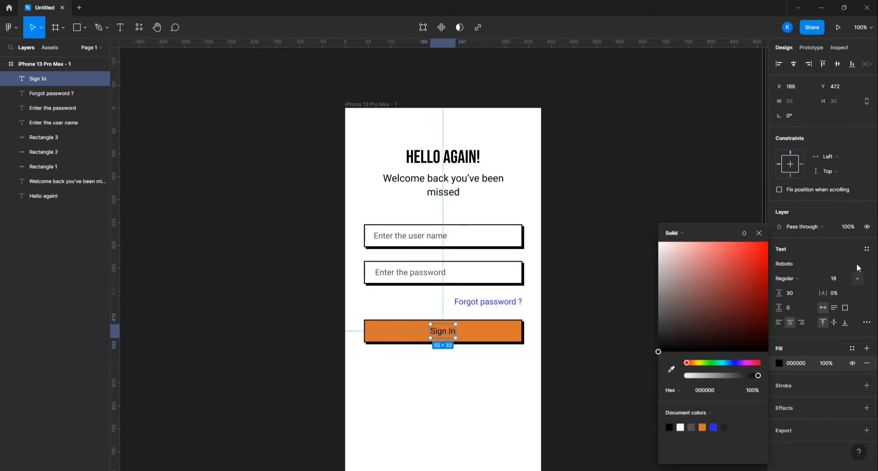
pyautogui.click(822, 280)
pyautogui.click(816, 224)
pyautogui.click(599, 385)
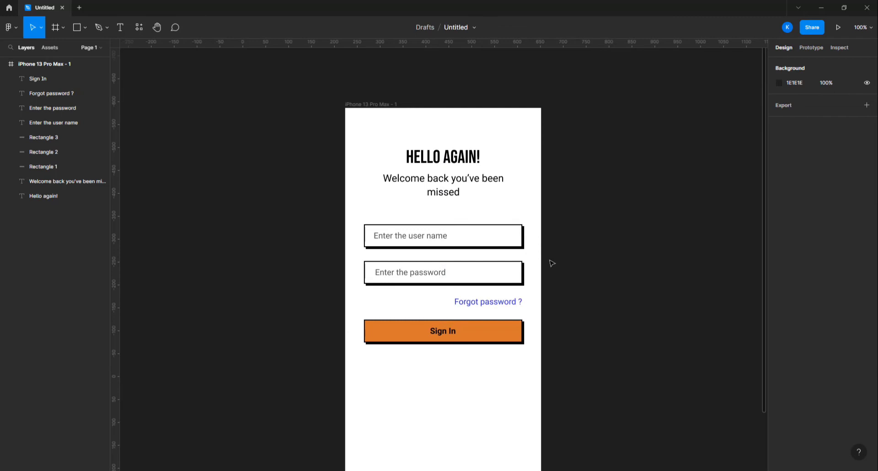
# Duplicate the user name placeholder below the orange button, change the copy to "OR" and centre it horizontally in the frame
pyautogui.scroll(-1, 562, 275)
pyautogui.scroll(-1, 563, 276)
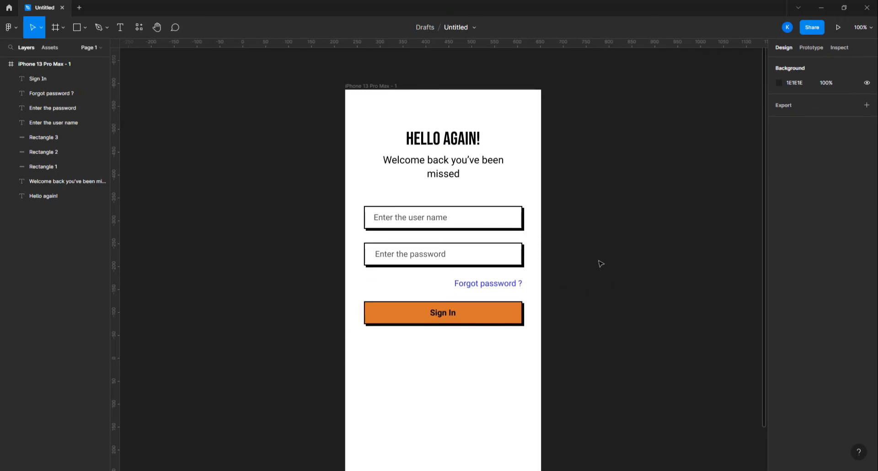
pyautogui.click(421, 220)
pyautogui.moveTo(432, 224); pyautogui.dragTo(453, 352)
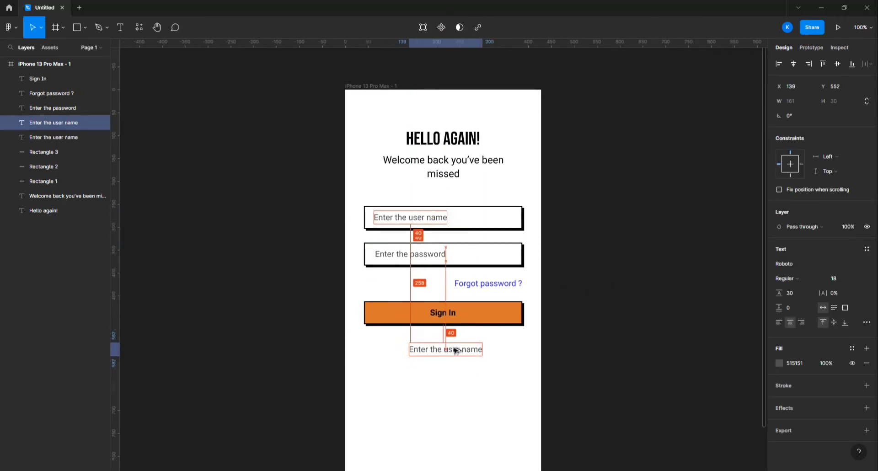
pyautogui.doubleClick(453, 353)
pyautogui.write('OR')
pyautogui.press('Escape')
pyautogui.click(634, 351)
pyautogui.click(445, 350)
pyautogui.click(795, 64)
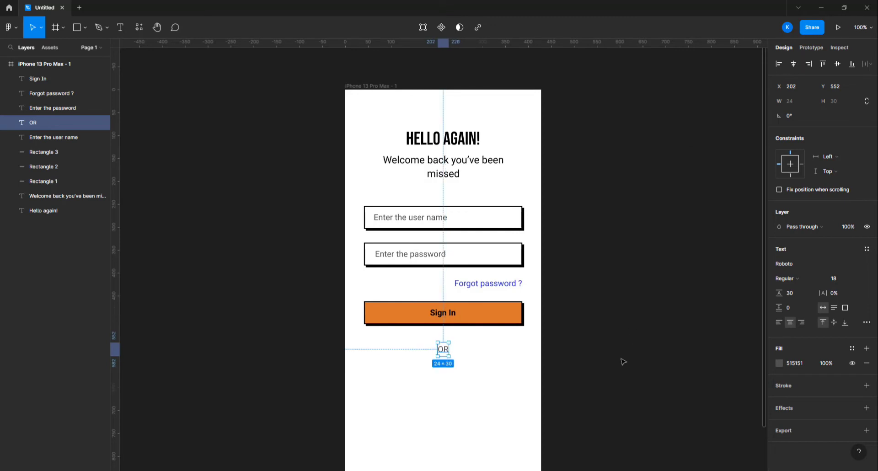
# Draw a horizontal line 146 wide from just left of the OR text to the fields' left edge
pyautogui.click(622, 366)
pyautogui.click(86, 29)
pyautogui.click(87, 60)
pyautogui.moveTo(431, 349); pyautogui.dragTo(365, 349)
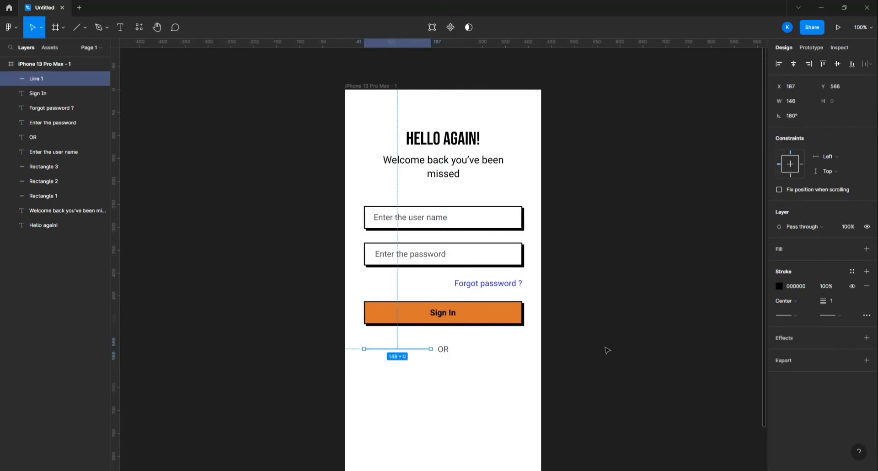
pyautogui.click(608, 350)
# Set the divider line's stroke colour to the OR text's grey 515151
pyautogui.click(446, 351)
pyautogui.click(804, 365)
pyautogui.click(390, 349)
pyautogui.click(800, 287)
pyautogui.write('515151')
pyautogui.press('Return')
pyautogui.click(610, 339)
# Set the OR text's fill and the divider line's stroke to black 000000
pyautogui.click(408, 350)
pyautogui.click(443, 352)
pyautogui.click(780, 363)
pyautogui.write('000000')
pyautogui.click(611, 350)
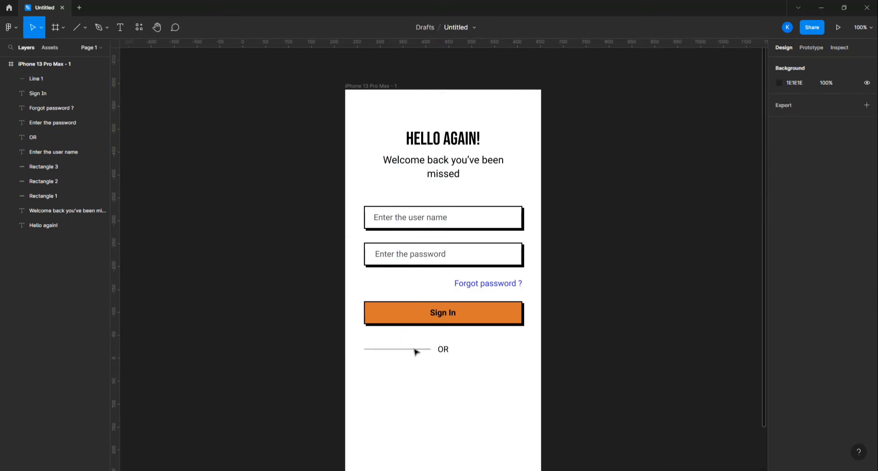
pyautogui.click(414, 350)
pyautogui.click(779, 286)
pyautogui.write('000000')
pyautogui.click(618, 341)
# Align the divider line with the OR text's vertical centre and duplicate it on the other side, ending at the fields' right edge
pyautogui.click(447, 351)
pyautogui.keyDown('shift'); pyautogui.click(412, 350); pyautogui.keyUp('shift')
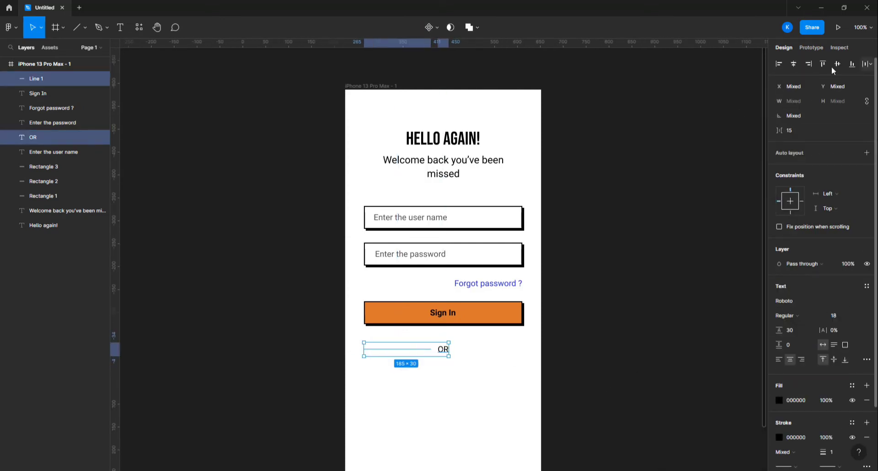
pyautogui.click(451, 381)
pyautogui.keyDown('alt'); pyautogui.moveTo(428, 349); pyautogui.dragTo(522, 350); pyautogui.keyUp('alt')
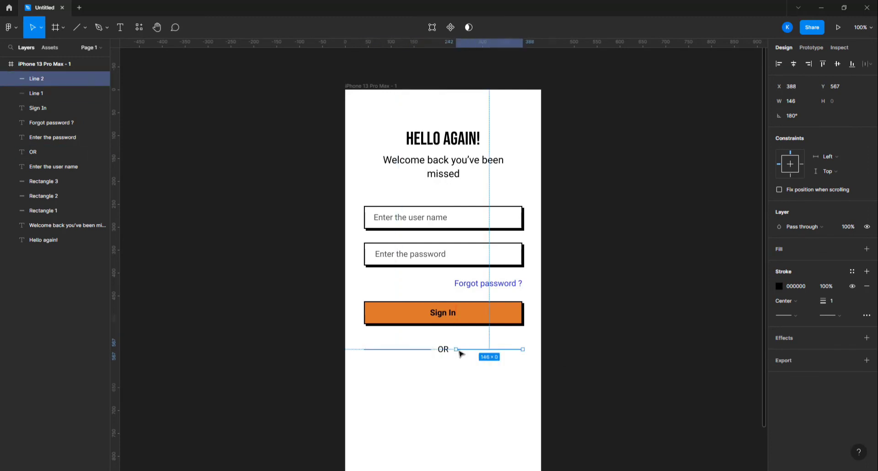
pyautogui.click(637, 358)
# Place two copies of the user name field's rectangle side by side below the OR divider, each as wide as a divider line
pyautogui.scroll(-2, 533, 267)
pyautogui.scroll(-1, 577, 298)
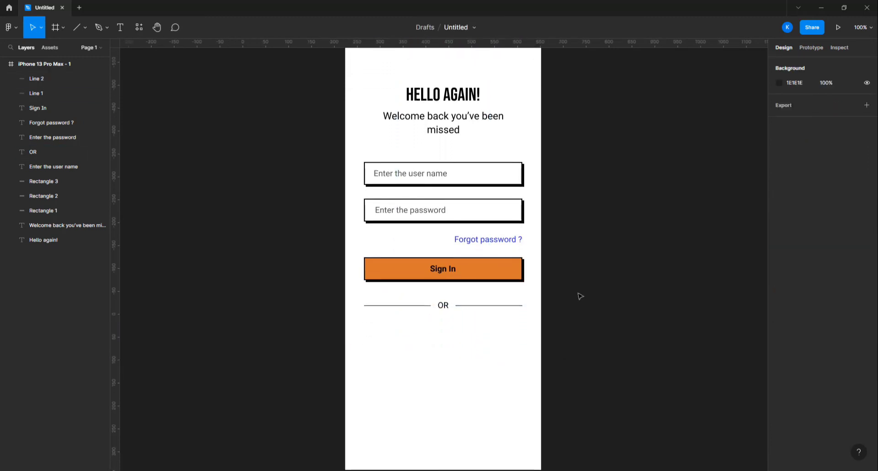
pyautogui.keyDown('alt'); pyautogui.moveTo(480, 176); pyautogui.dragTo(408, 340); pyautogui.keyUp('alt')
pyautogui.moveTo(522, 338); pyautogui.dragTo(488, 338)
pyautogui.press('Escape')
pyautogui.press('Escape')
pyautogui.scroll(1, 615, 299)
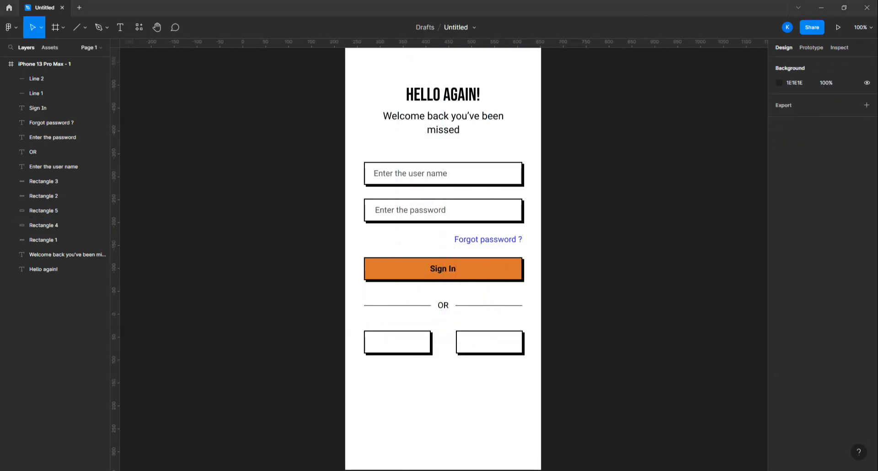
# Paste the Google logo, resize it to 30 and centre it in the left box below the divider
pyautogui.hotkey('ctrl', 'v')
pyautogui.keyDown('alt'); pyautogui.keyDown('shift'); pyautogui.moveTo(557, 372); pyautogui.dragTo(400, 346); pyautogui.keyUp('shift'); pyautogui.keyUp('alt')
pyautogui.click(799, 105)
pyautogui.write('40')
pyautogui.press('Return')
pyautogui.click(800, 102)
pyautogui.write('30')
pyautogui.press('Return')
pyautogui.keyDown('shift'); pyautogui.click(400, 350); pyautogui.keyUp('shift')
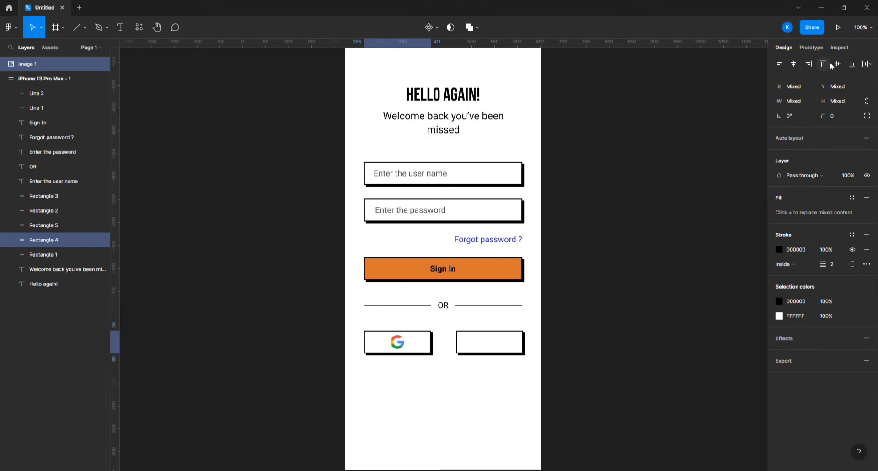
pyautogui.click(572, 363)
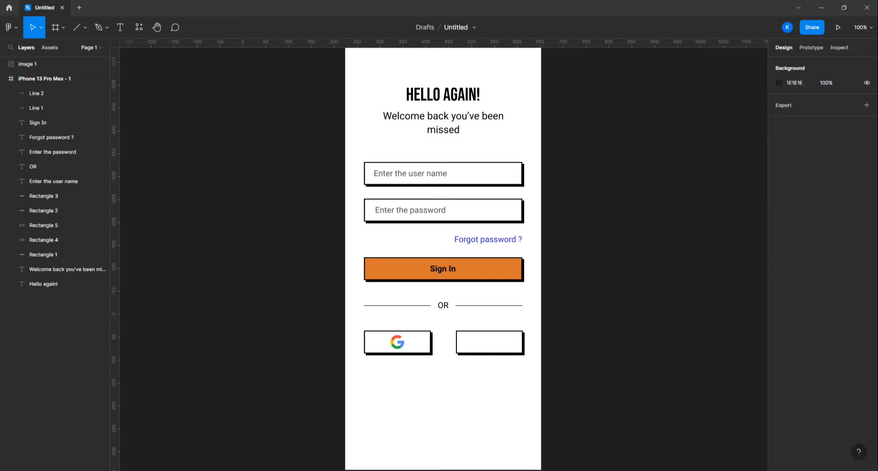
# Paste the Facebook logo over the right box and resize it to 30
pyautogui.hotkey('ctrl', 'v')
pyautogui.moveTo(455, 257); pyautogui.dragTo(509, 348)
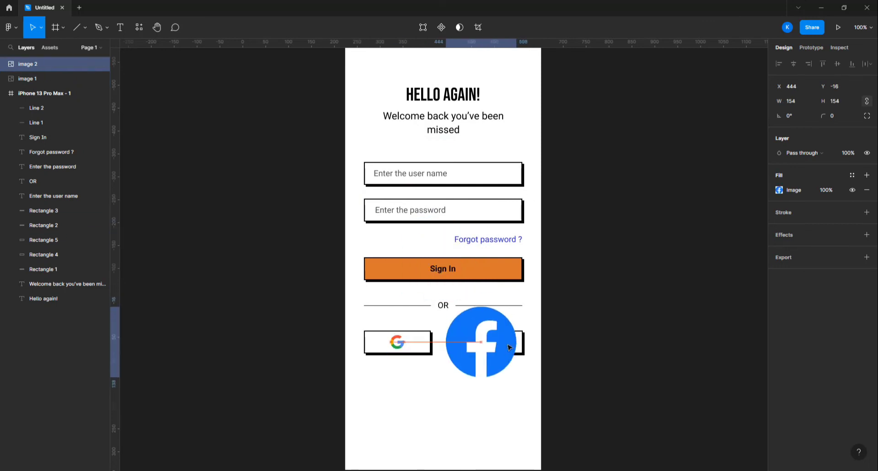
pyautogui.click(807, 102)
pyautogui.write('30')
pyautogui.press('Return')
pyautogui.click(595, 219)
# Move the Facebook logo into the right box below the divider and centre it there
pyautogui.moveTo(454, 316); pyautogui.dragTo(492, 344)
pyautogui.click(516, 345)
pyautogui.keyDown('shift'); pyautogui.click(492, 343); pyautogui.keyUp('shift')
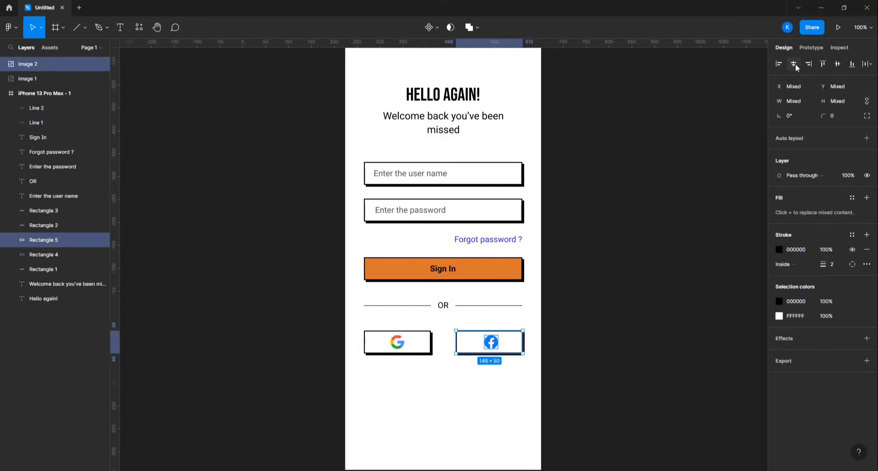
pyautogui.click(794, 64)
pyautogui.click(633, 347)
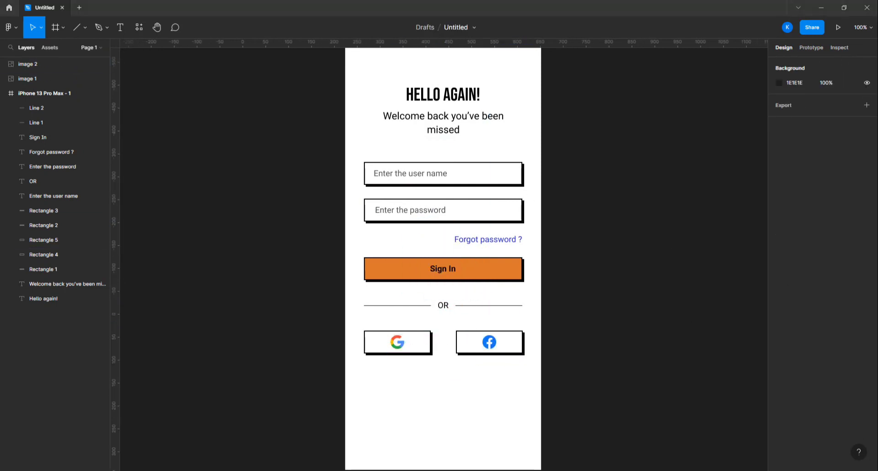
# Add the text "Not a member? Register Now" near the bottom of the phone frame
pyautogui.scroll(-2, 443, 256)
pyautogui.click(123, 29)
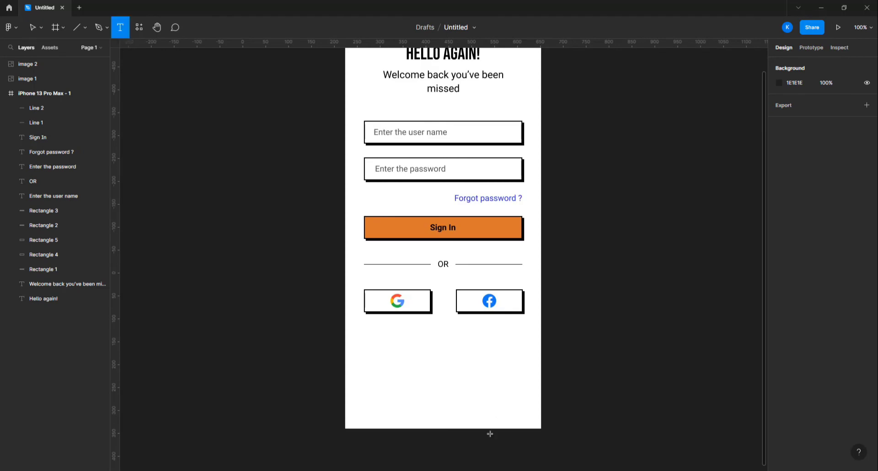
pyautogui.click(368, 392)
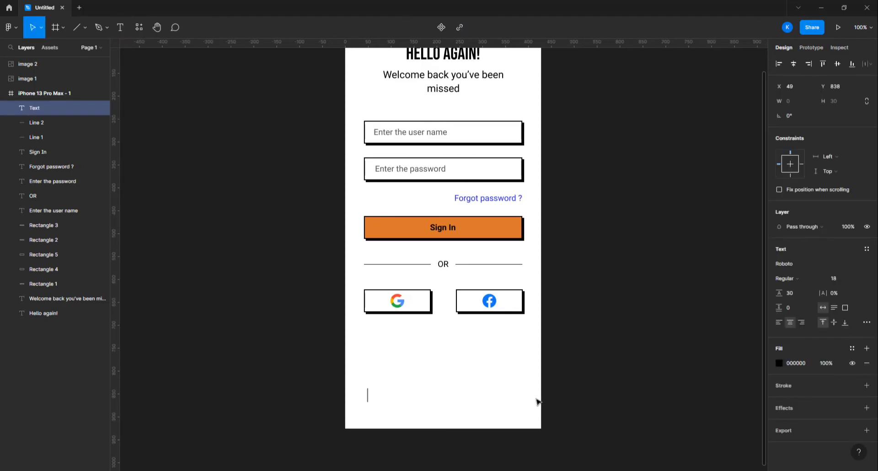
pyautogui.write('Not a member')
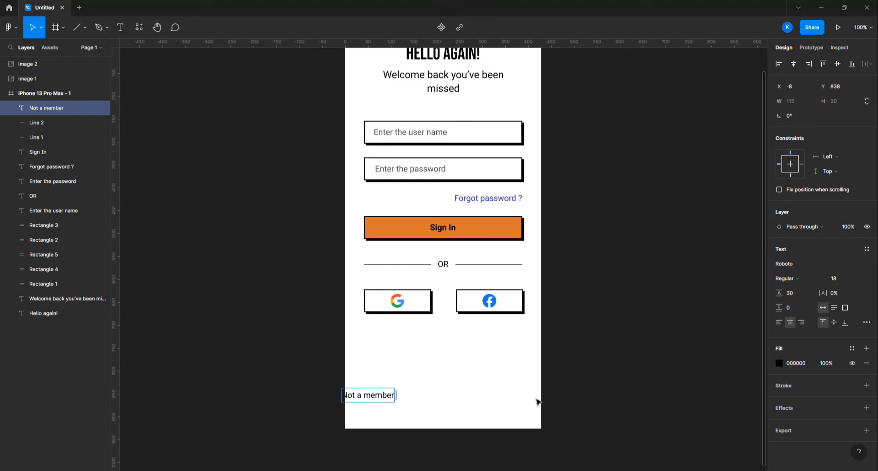
pyautogui.write('?')
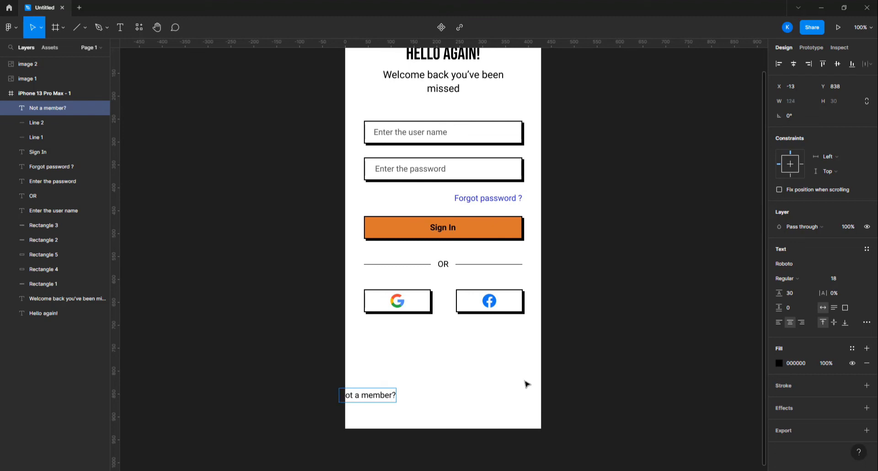
pyautogui.write(' Register Now')
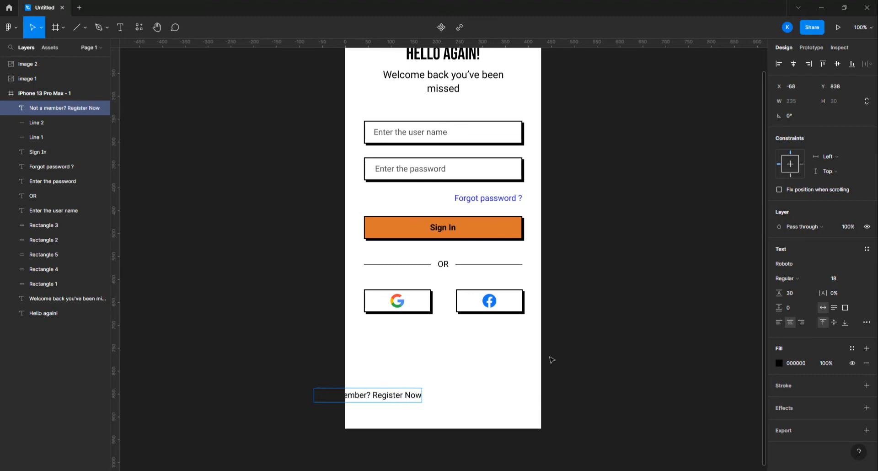
pyautogui.press('Escape')
# Colour only the words "Register Now" with the forgot-password link's blue 2925EA
pyautogui.click(489, 198)
pyautogui.click(659, 384)
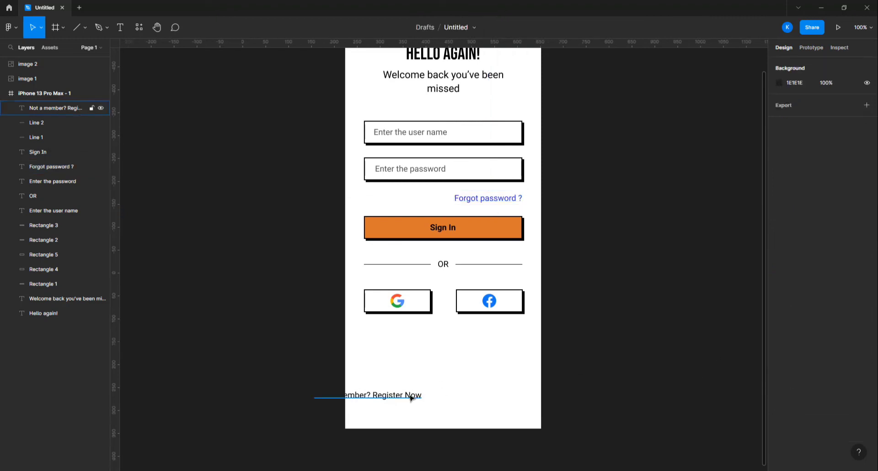
pyautogui.doubleClick(384, 396)
pyautogui.moveTo(373, 396); pyautogui.dragTo(450, 406)
pyautogui.click(809, 365)
pyautogui.write('2925EA')
pyautogui.press('Return')
pyautogui.click(606, 417)
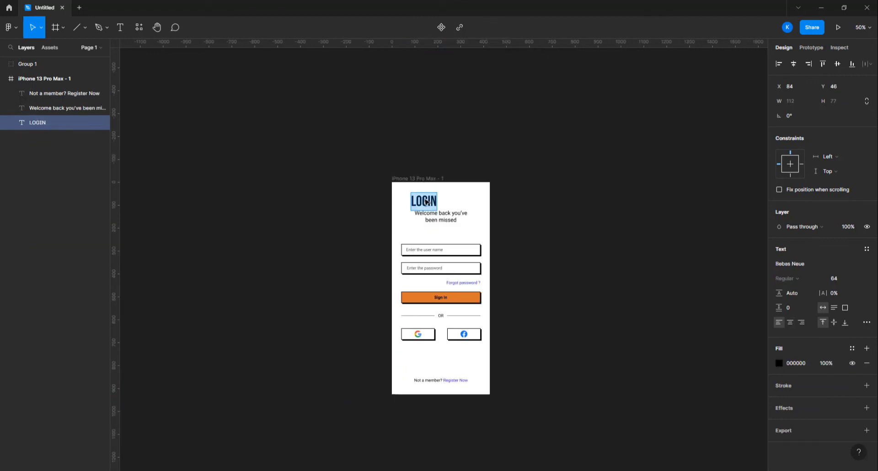
# Change the heading text to "SIGN IN" and centre it horizontally in the frame
pyautogui.write('SIG')
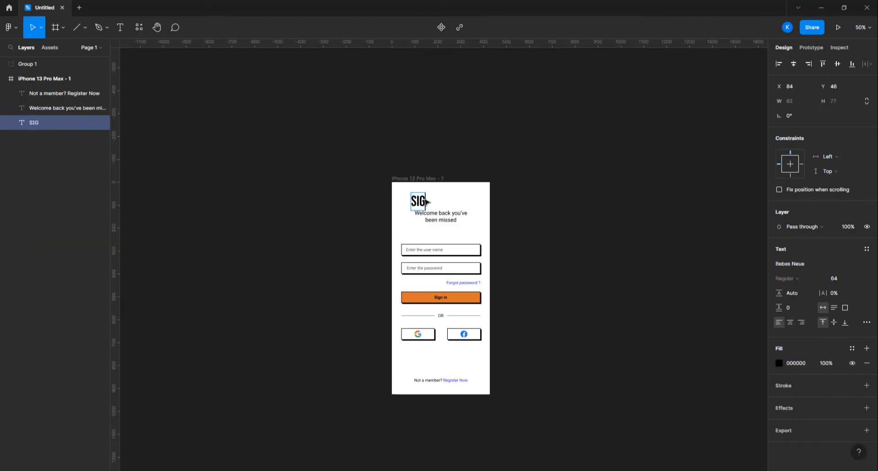
pyautogui.write('N IN')
pyautogui.click(528, 227)
pyautogui.click(794, 64)
pyautogui.click(525, 226)
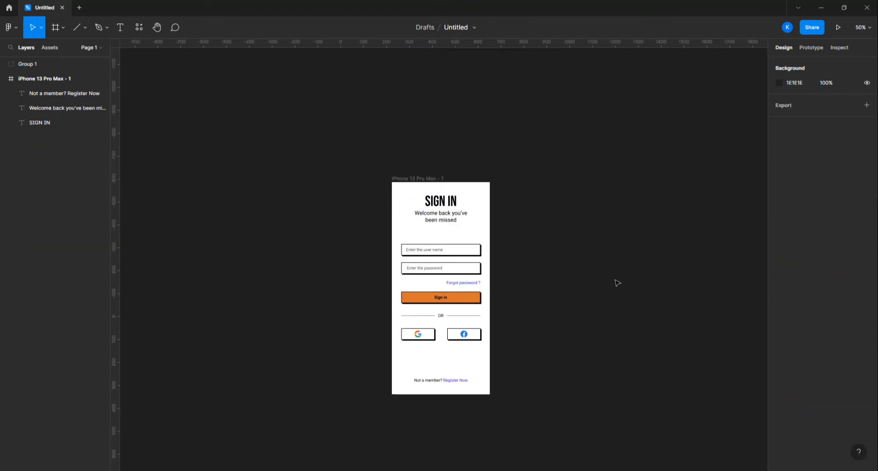
# Fill the phone frame with orange DB762E sampled from the Sign In button, and lighten it to a pale peach tint
pyautogui.click(432, 179)
pyautogui.click(780, 264)
pyautogui.click(671, 370)
pyautogui.click(472, 298)
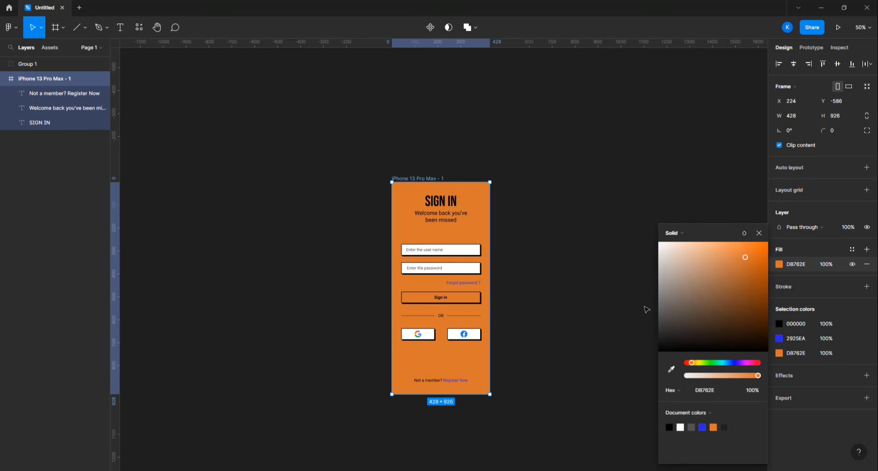
pyautogui.moveTo(709, 255); pyautogui.dragTo(683, 245)
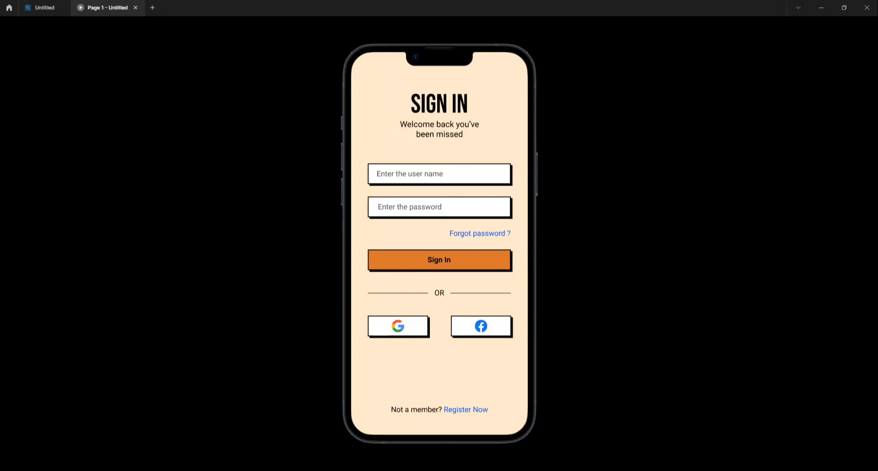